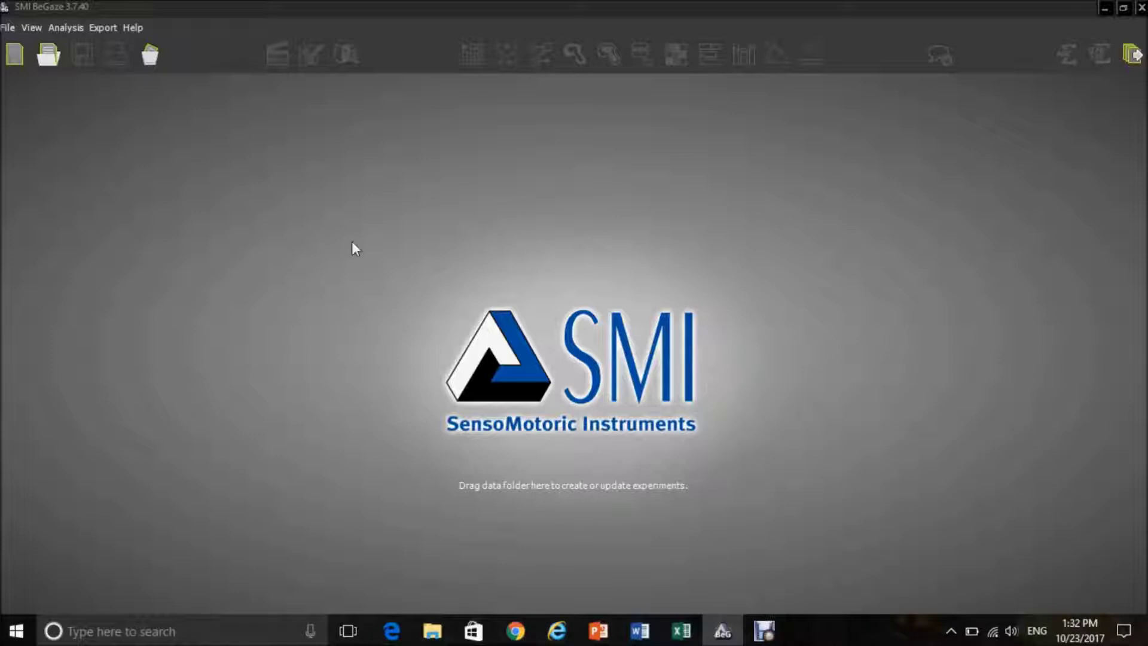
Step: Open the saved 'E-communication tool' experiment from the File menu
click(8, 30)
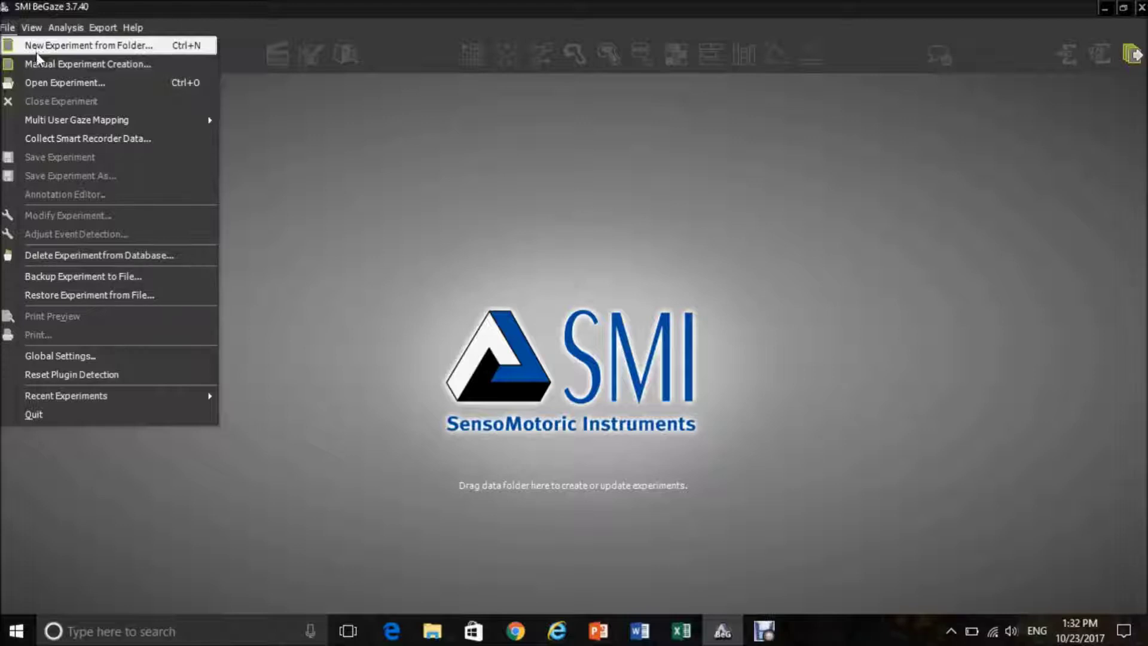
click(127, 84)
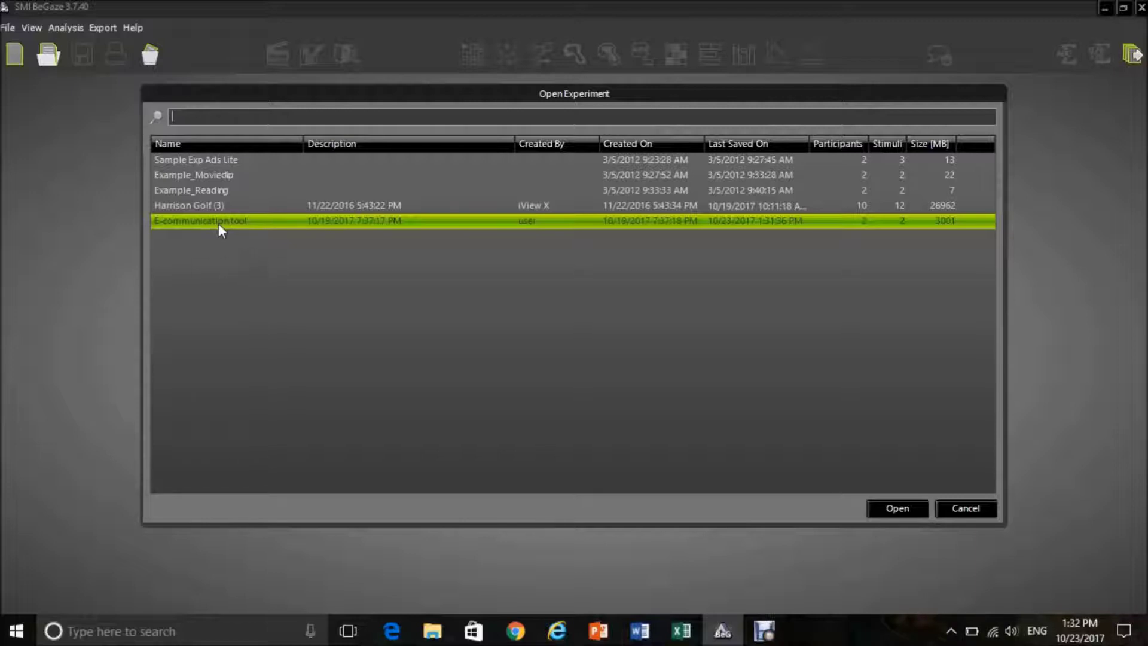
click(888, 512)
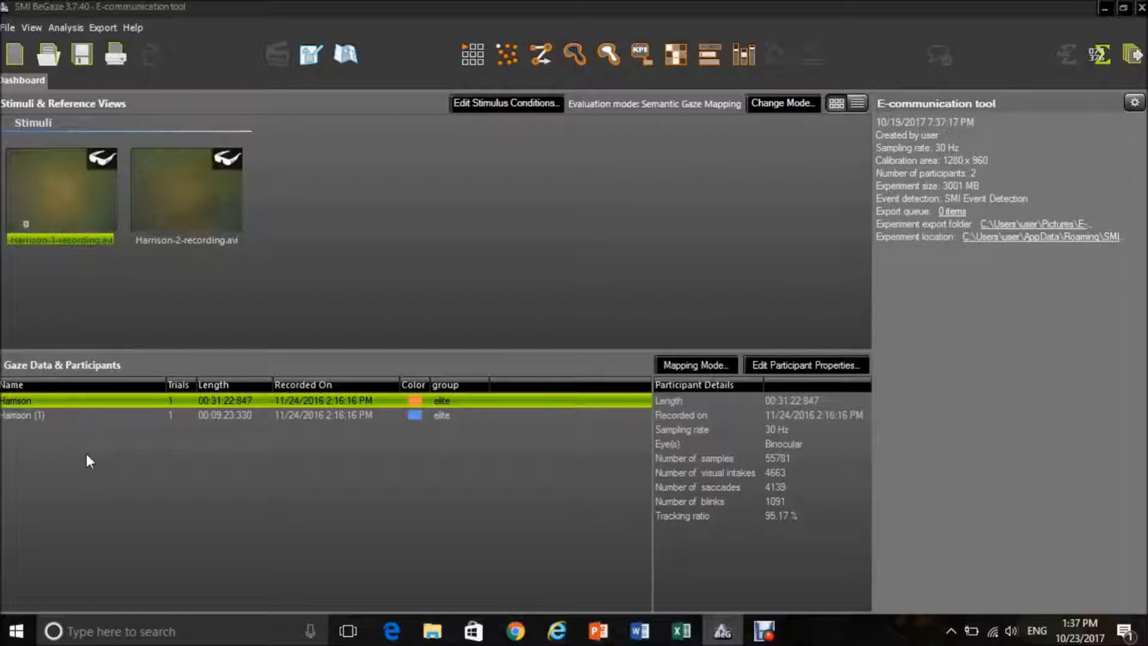
Step: Keep 'Sample by sample' as the mapping mode and select the second participant's gaze data
click(705, 367)
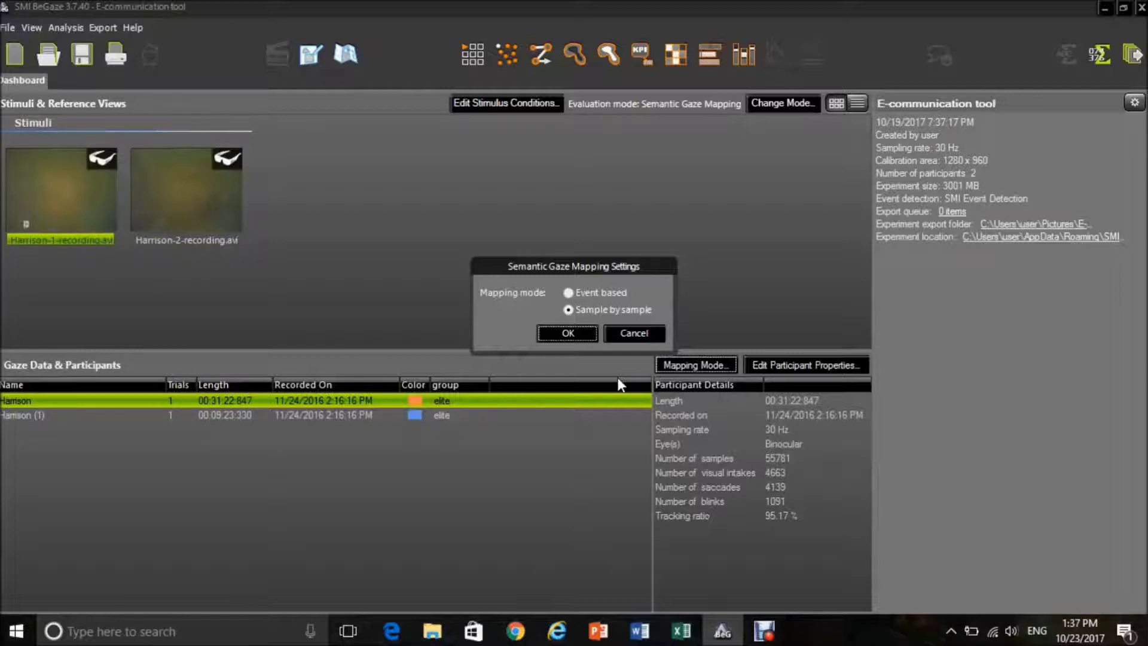
click(569, 333)
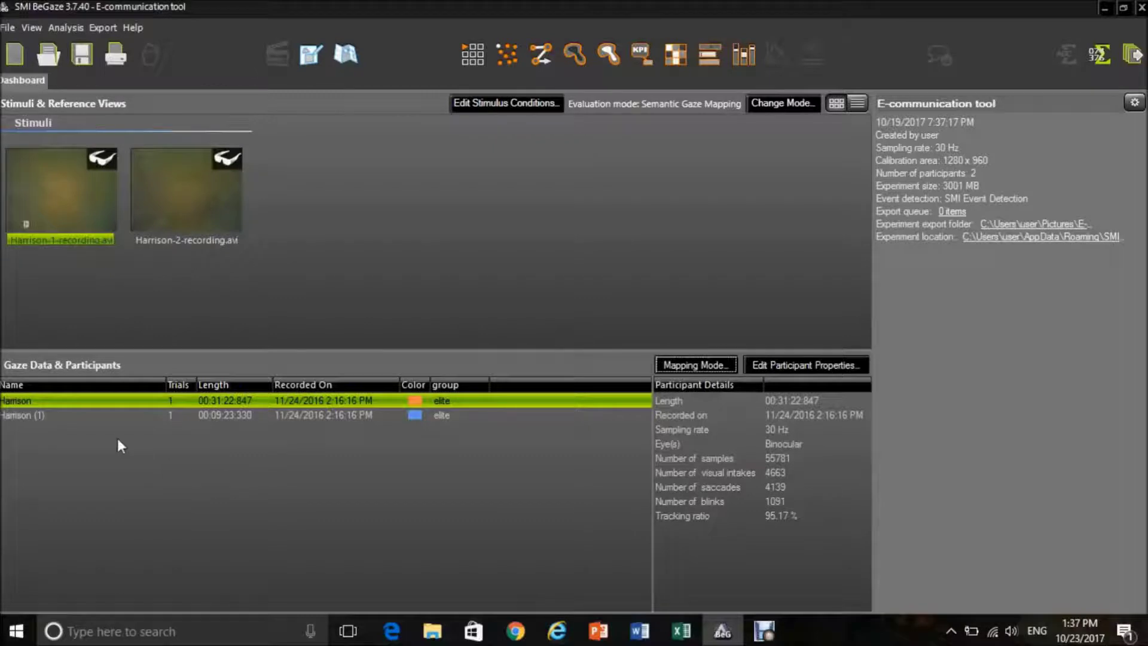
click(71, 417)
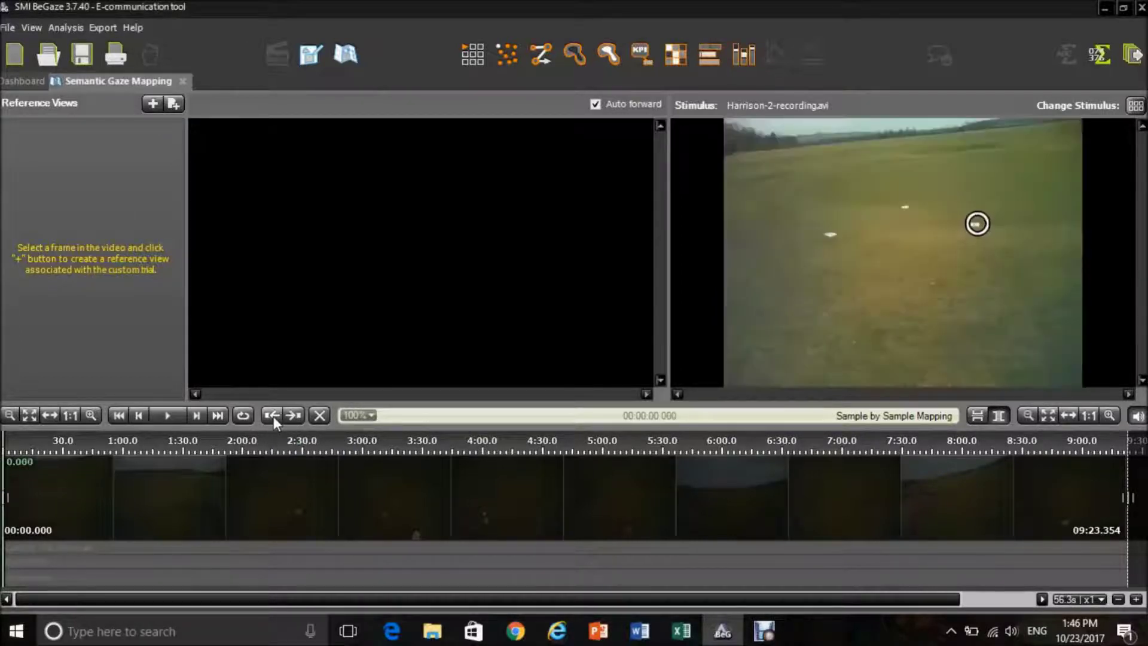
Step: Bring up the video zoom levels for Harrison-2-recording.avi in Semantic Gaze Mapping
click(346, 412)
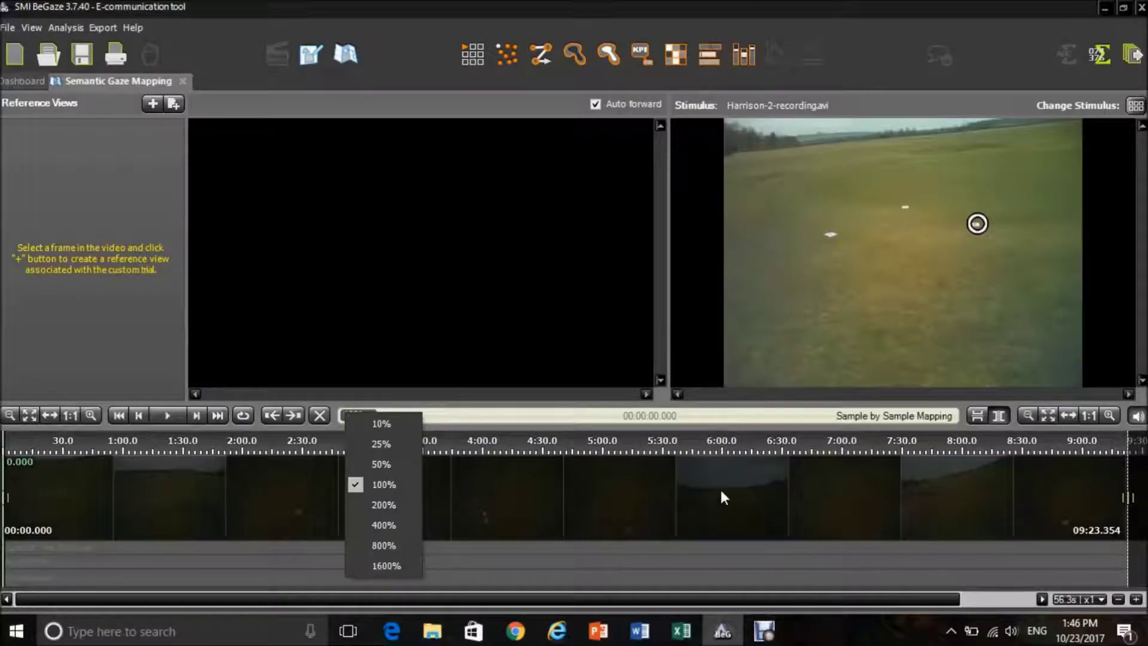
Step: Move the recording to 6:30.713 and zoom the timeline to 1-second steps
click(741, 490)
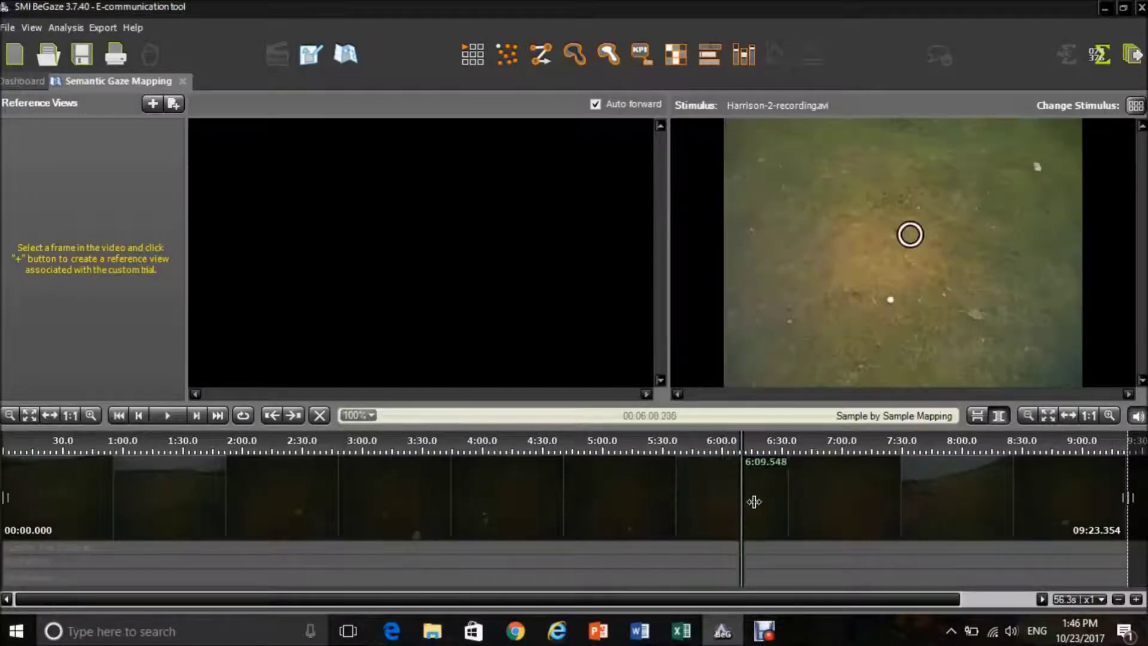
click(784, 500)
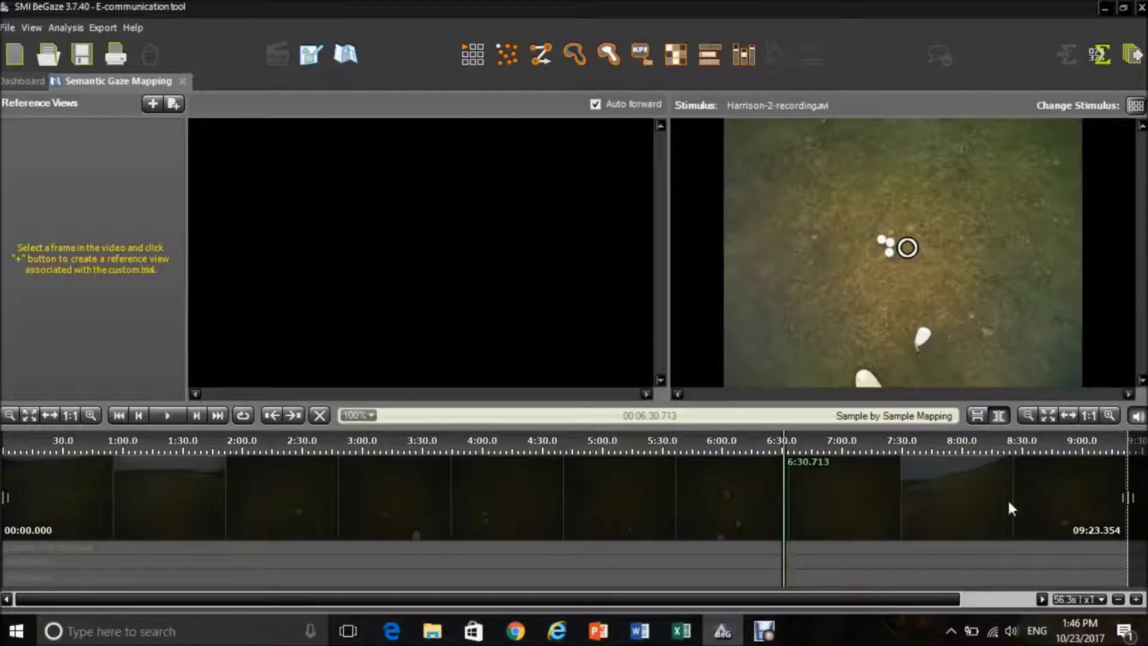
click(1064, 598)
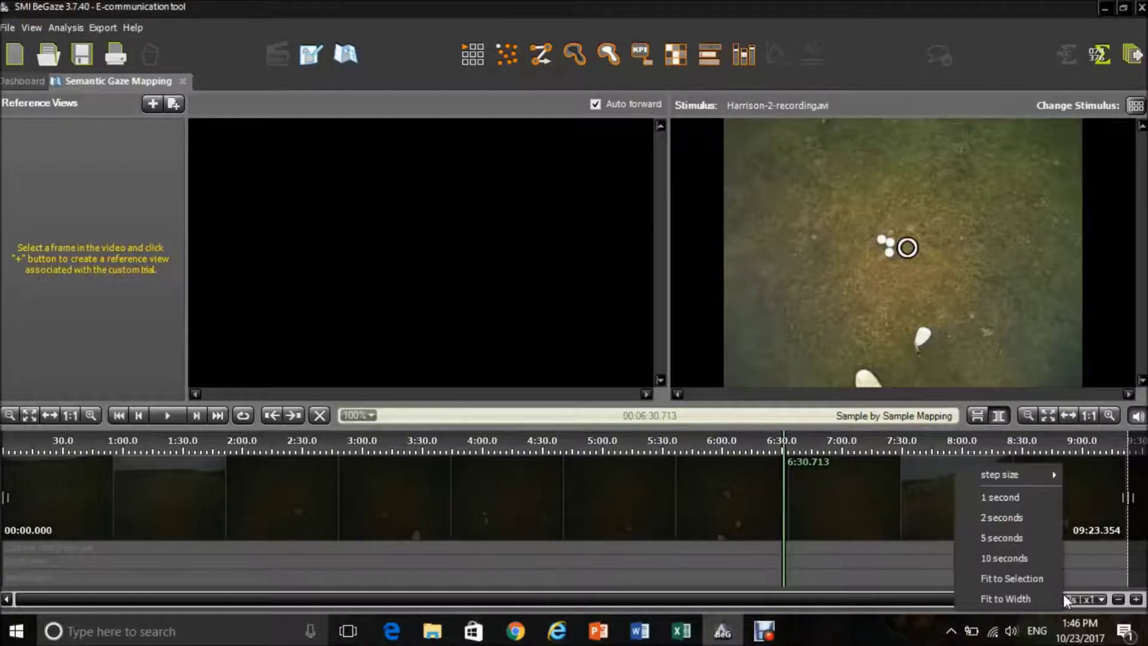
click(1006, 500)
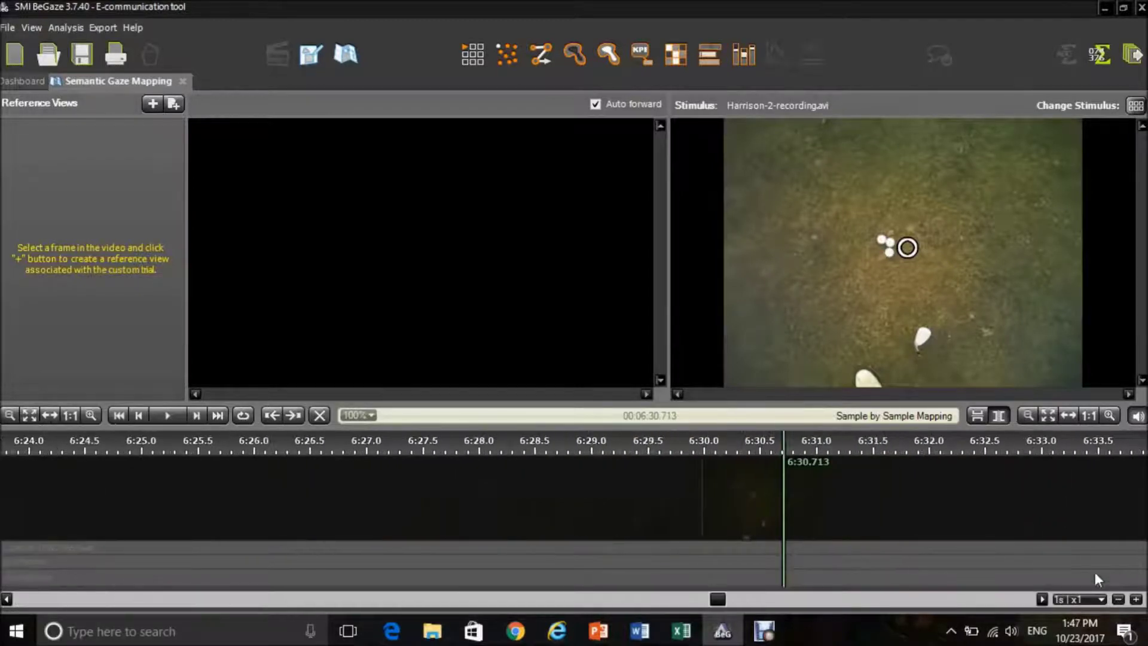
Step: Fit the whole recording back into the timeline, then add a reference view from an image file
click(1085, 598)
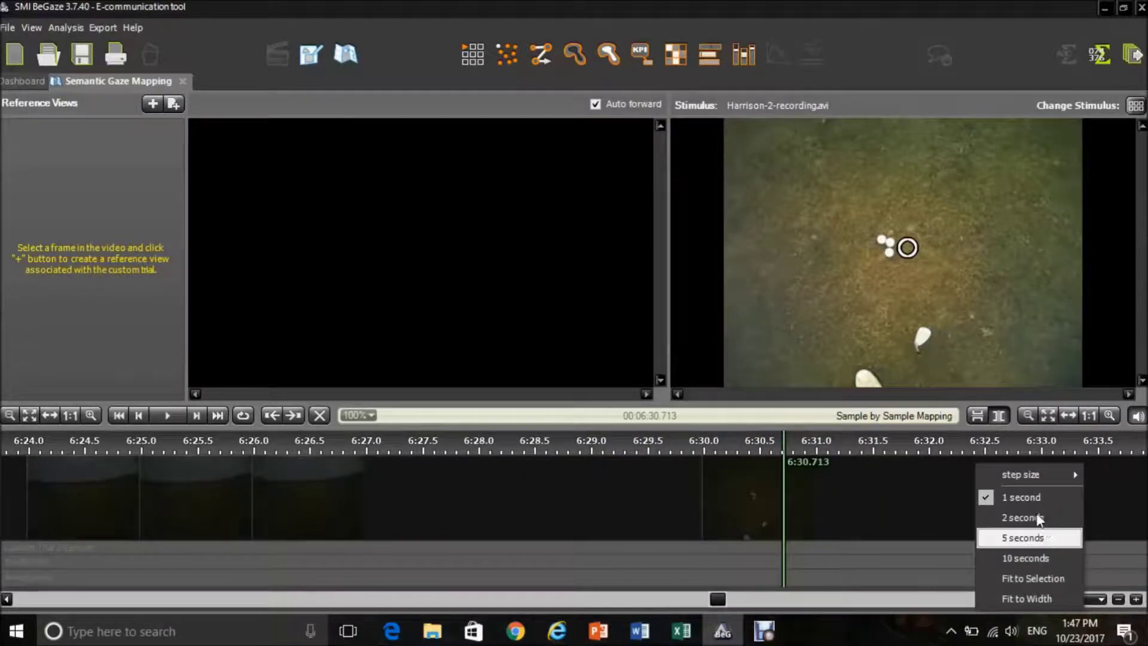
click(1019, 497)
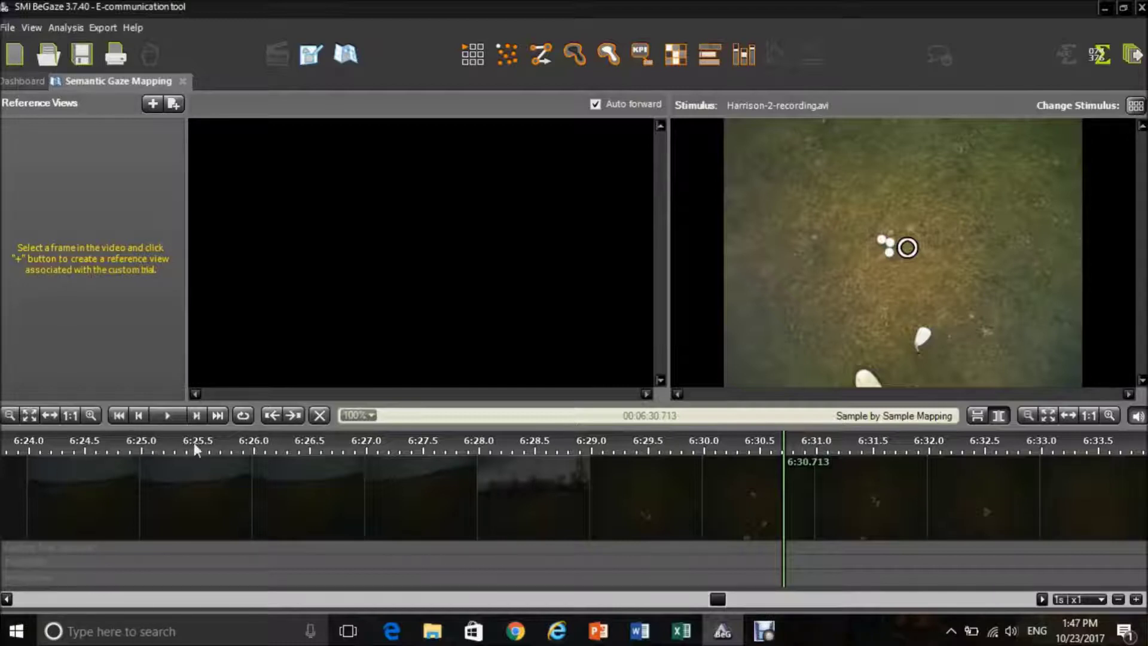
click(1070, 595)
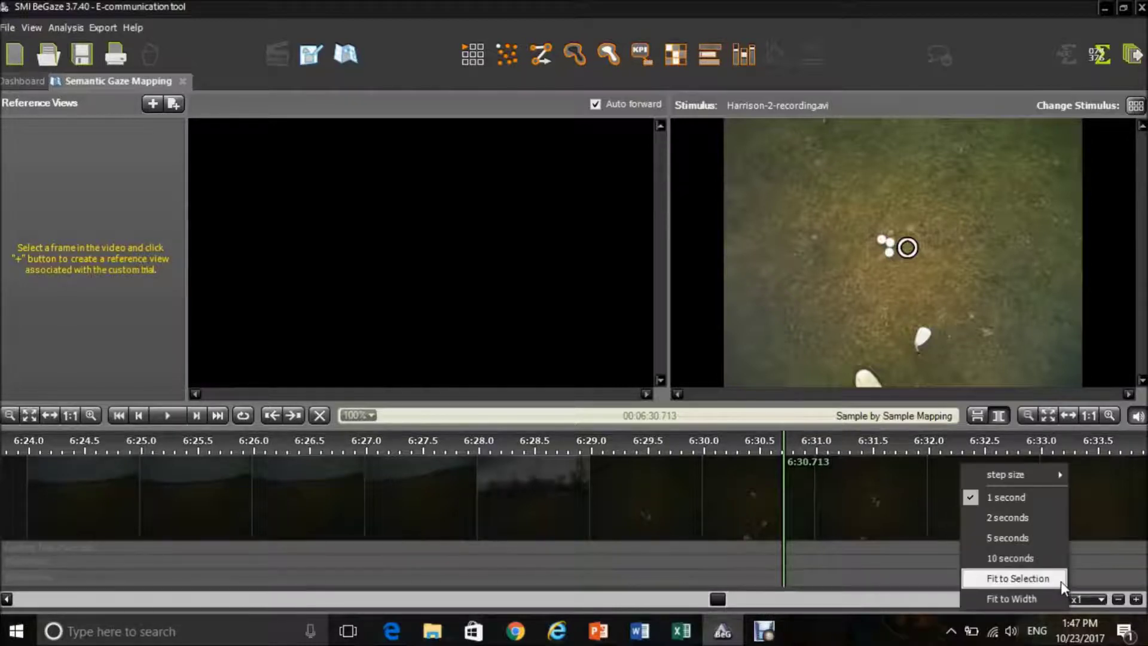
click(1061, 580)
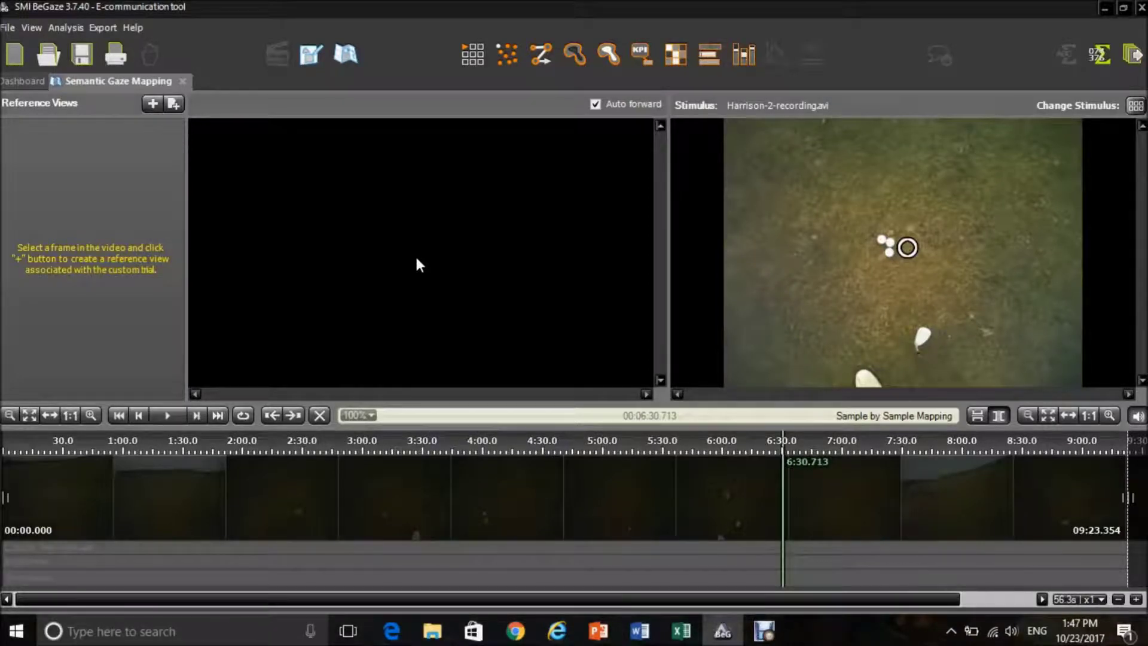
click(175, 104)
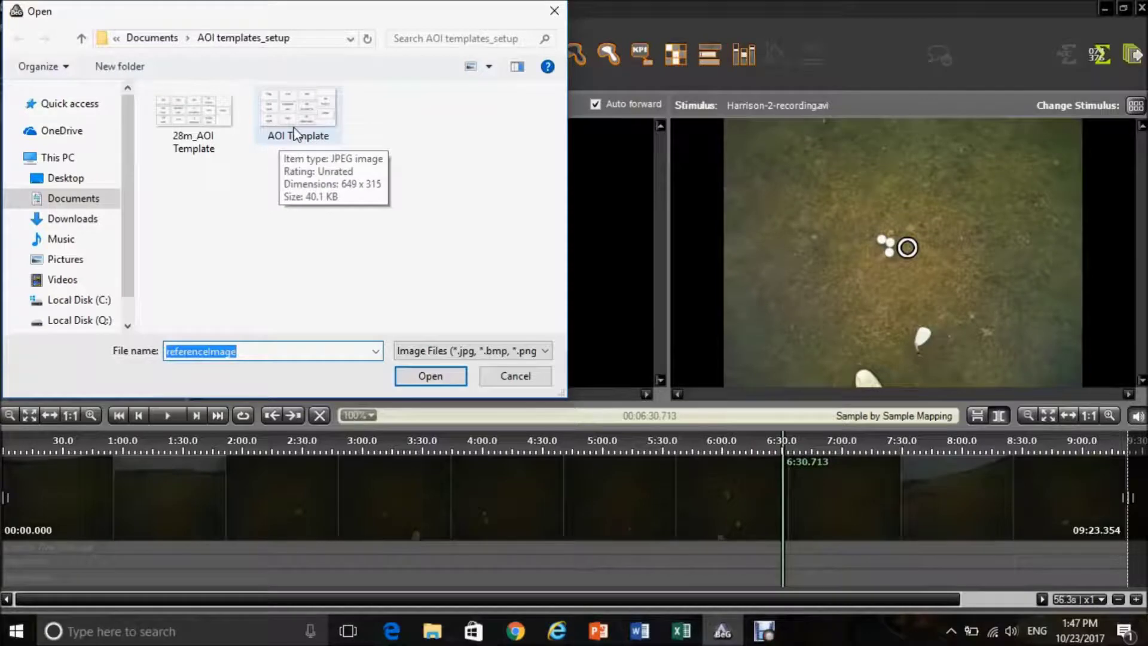
click(295, 133)
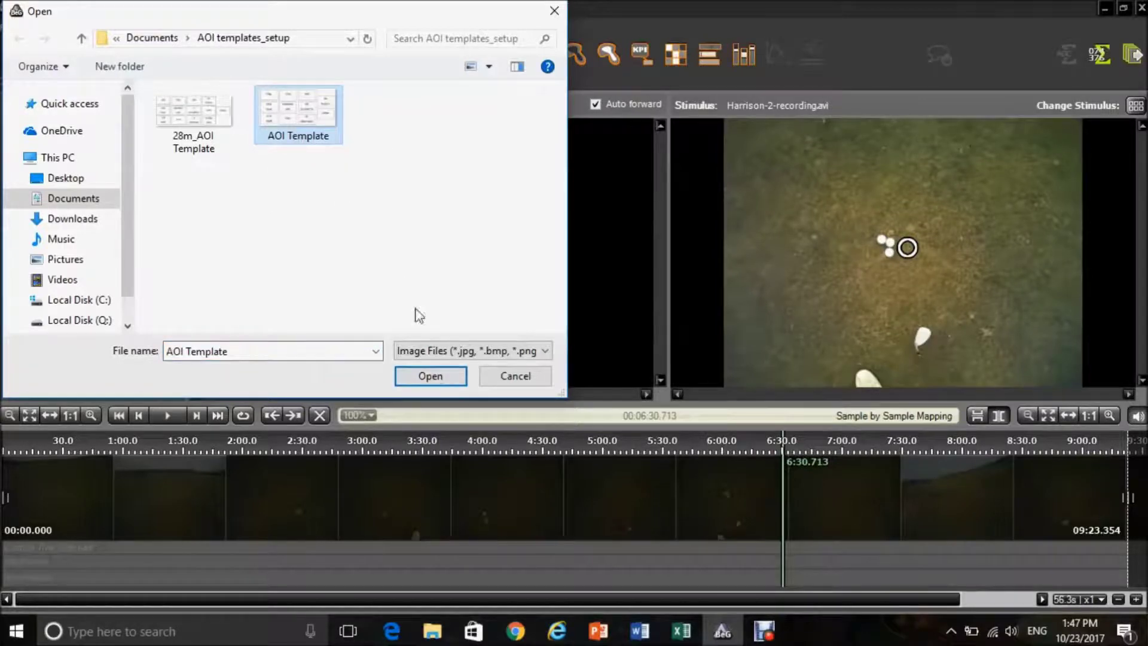
click(432, 378)
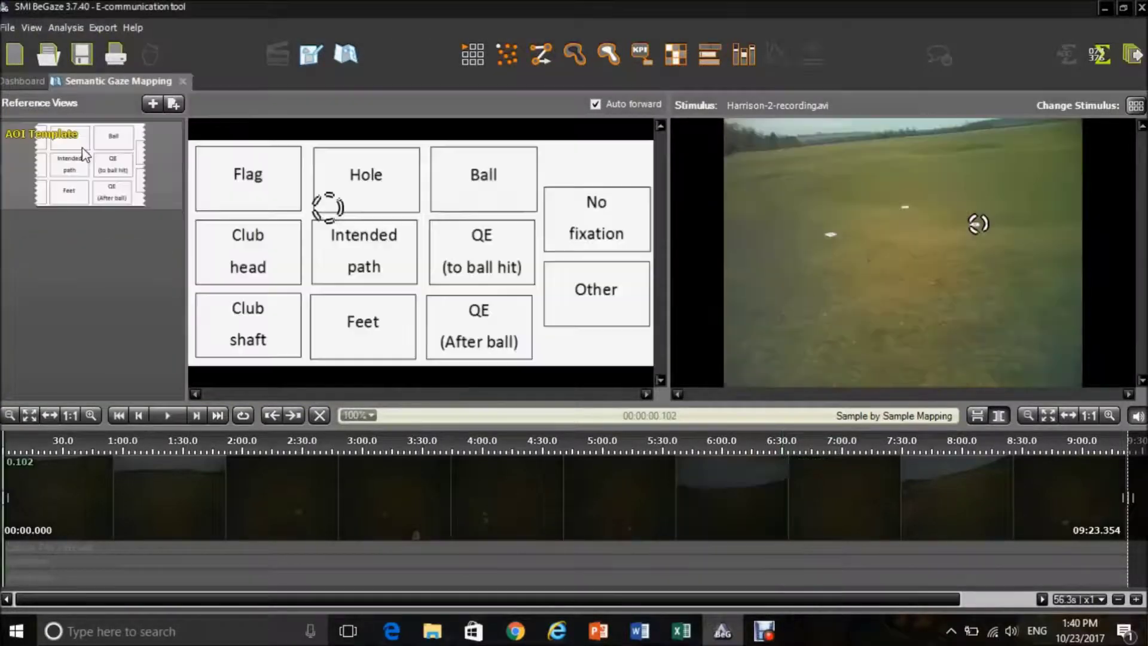
right_click(82, 151)
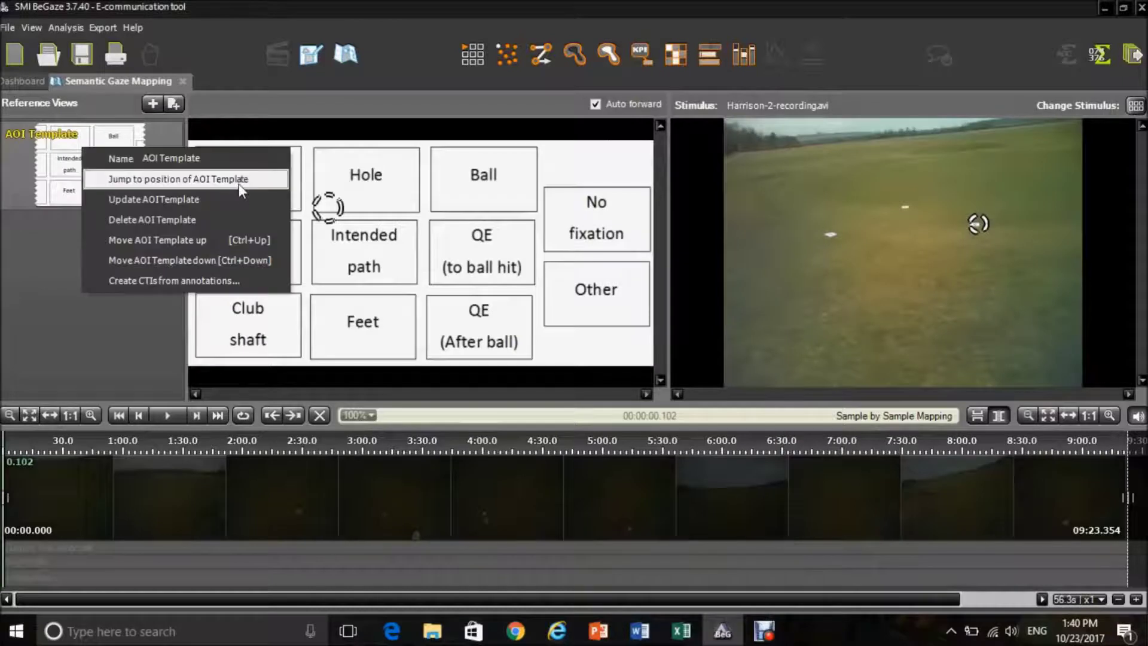
drag(199, 159, 142, 159)
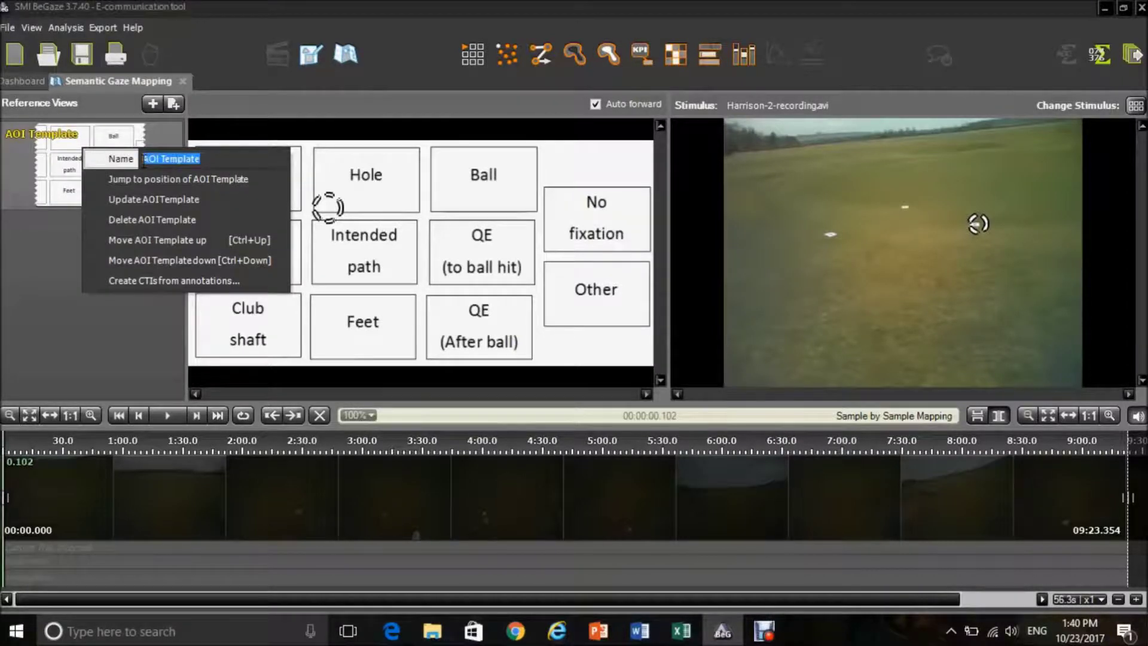
key(BackSpace)
text(Test)
click(105, 350)
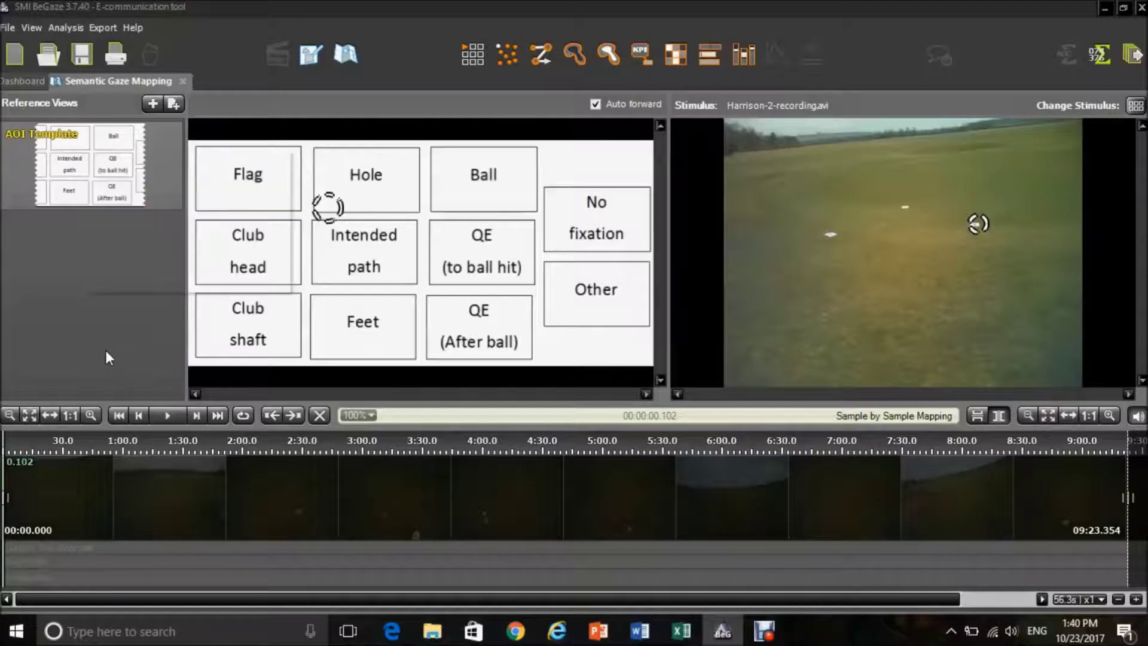
click(110, 260)
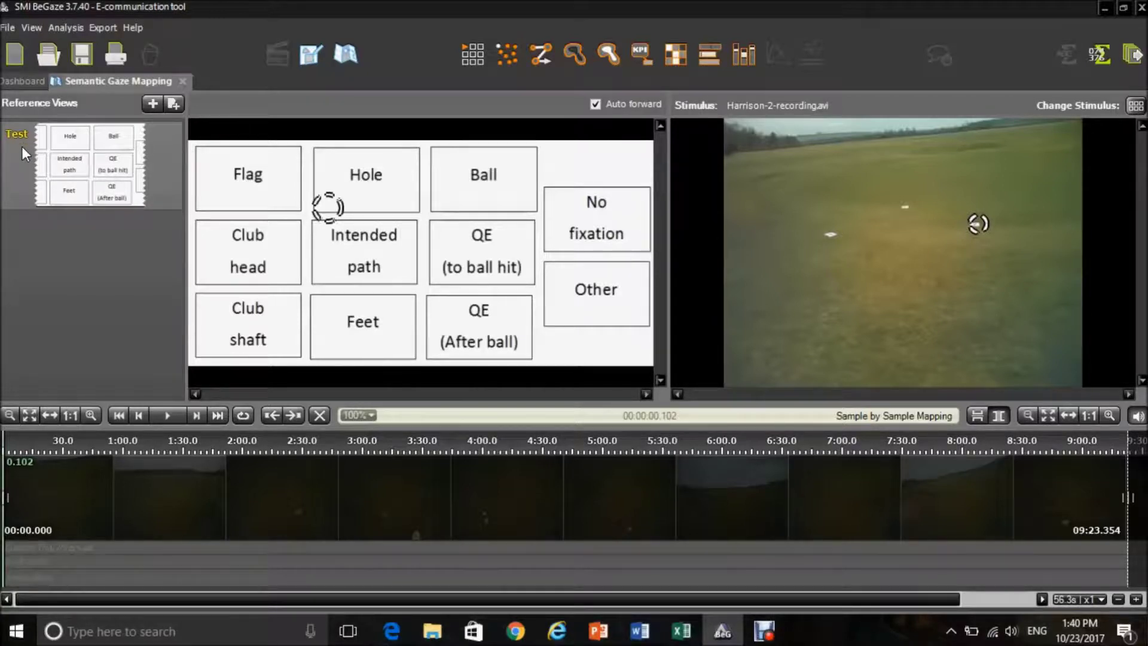
Step: Open the Test reference view in the AOI Editor
click(311, 60)
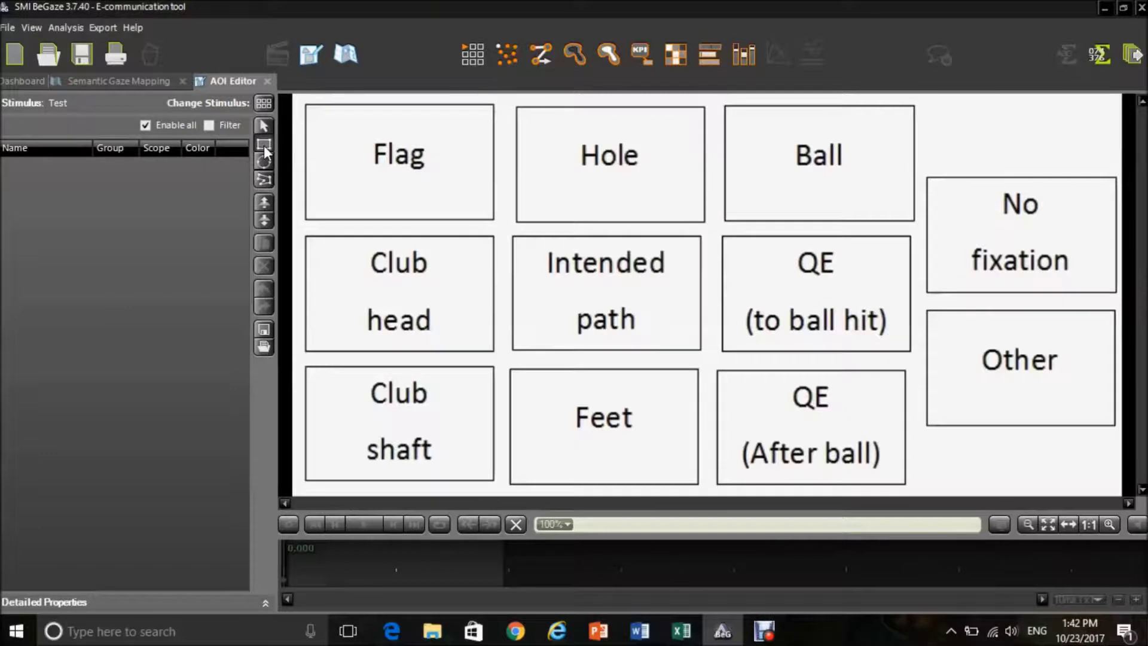
drag(305, 103, 495, 221)
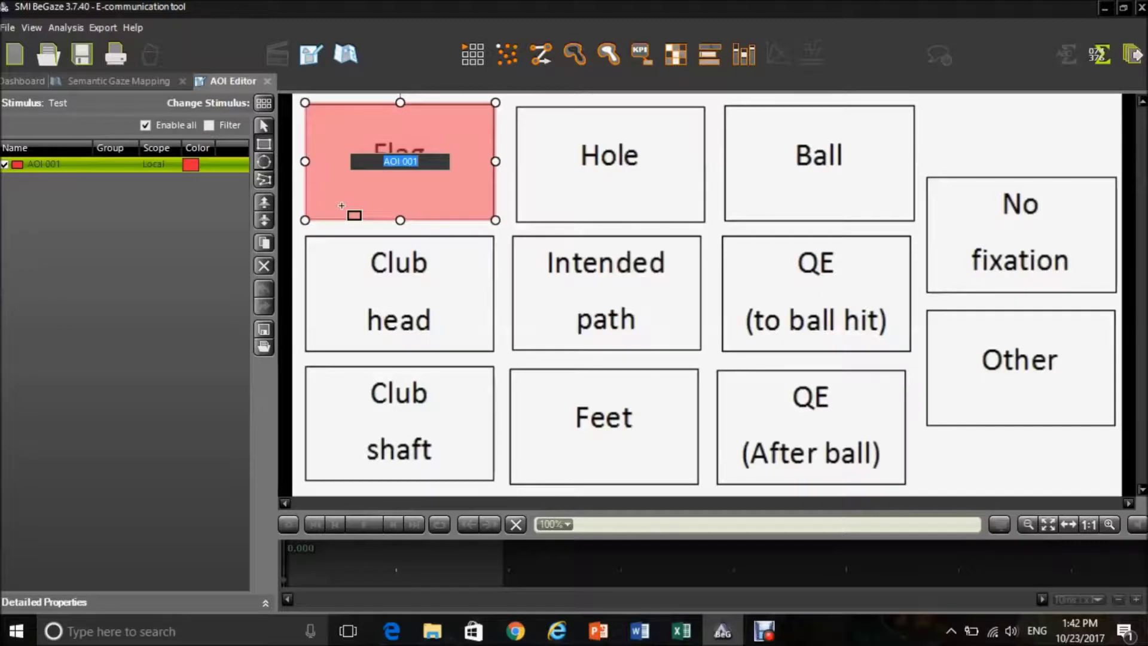
text(flag)
key(Return)
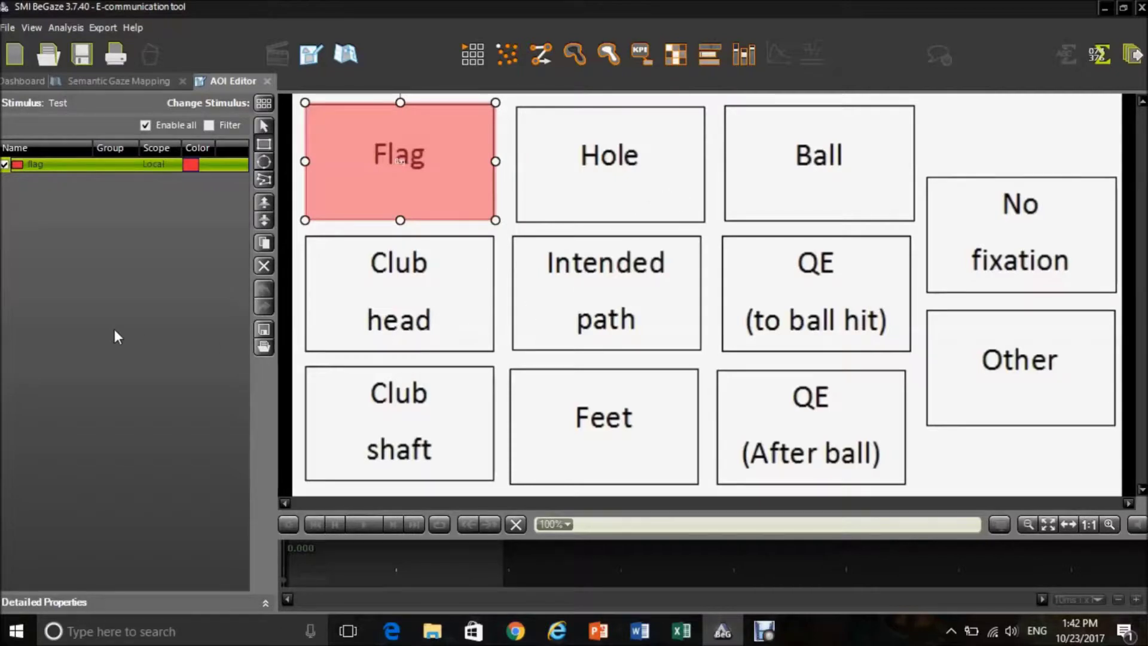
double_click(65, 168)
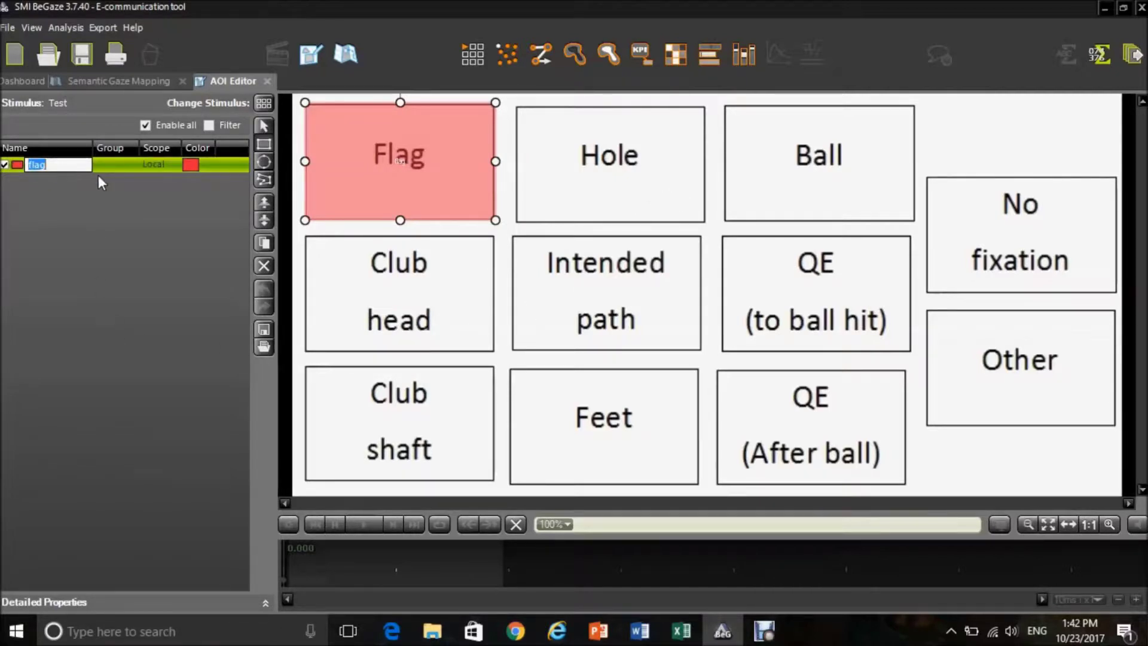
click(114, 167)
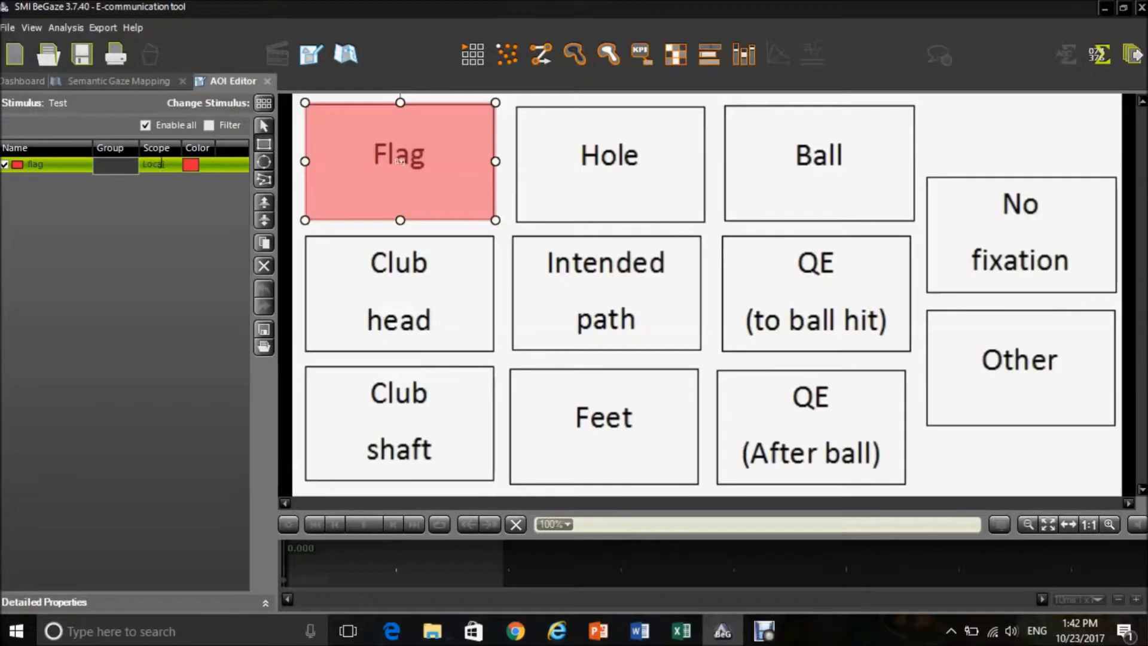
click(267, 272)
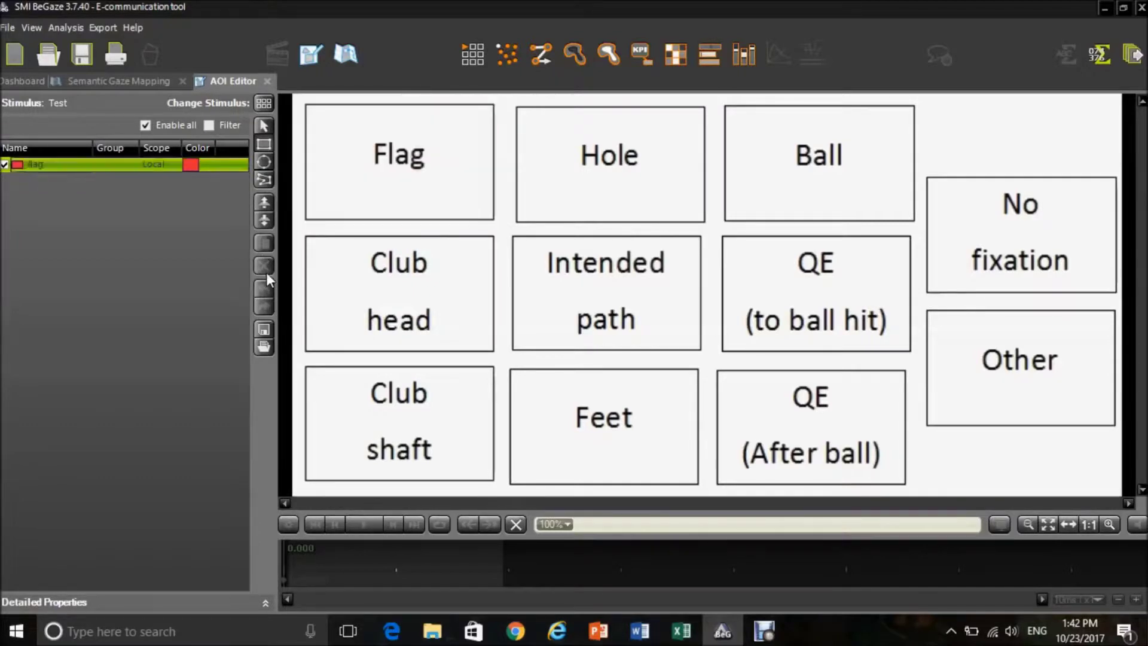
Step: Load the 'BeGaze_Reference set up' AOI definitions, select the Intended path AOI, then leave the AOI Editor
click(264, 350)
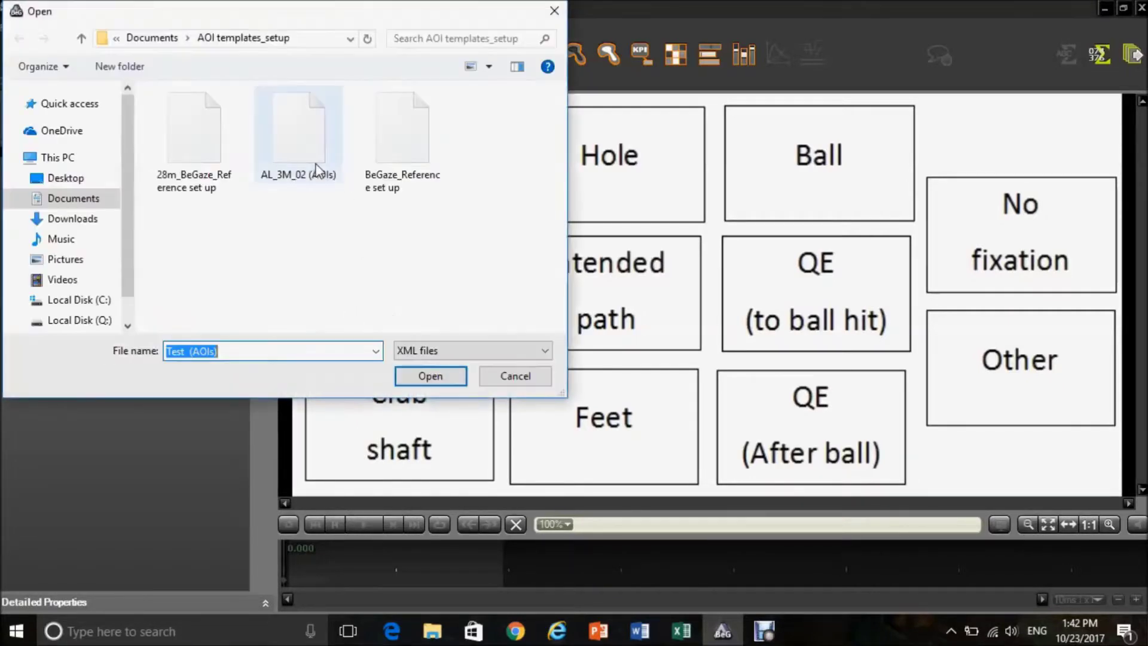
click(399, 147)
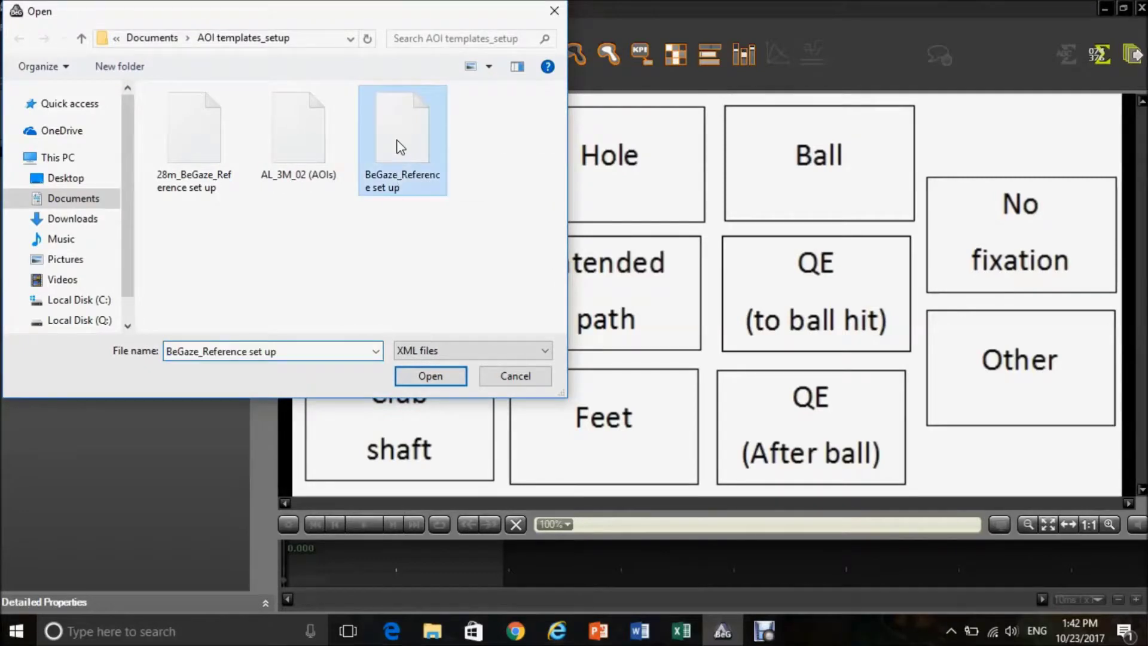
click(430, 375)
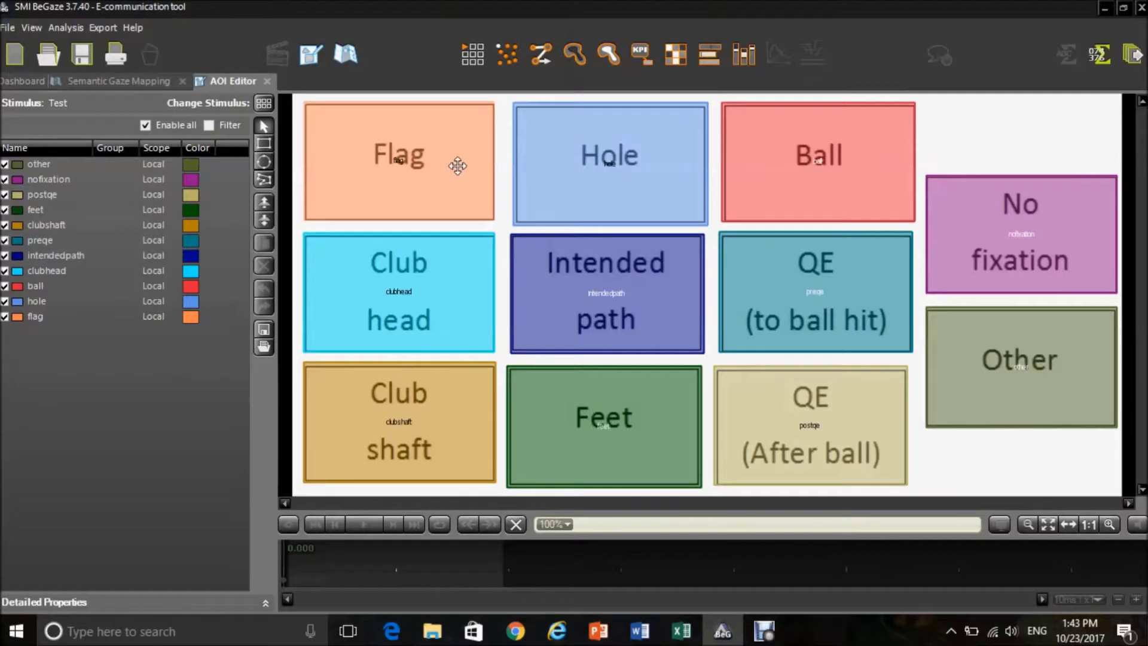
click(540, 343)
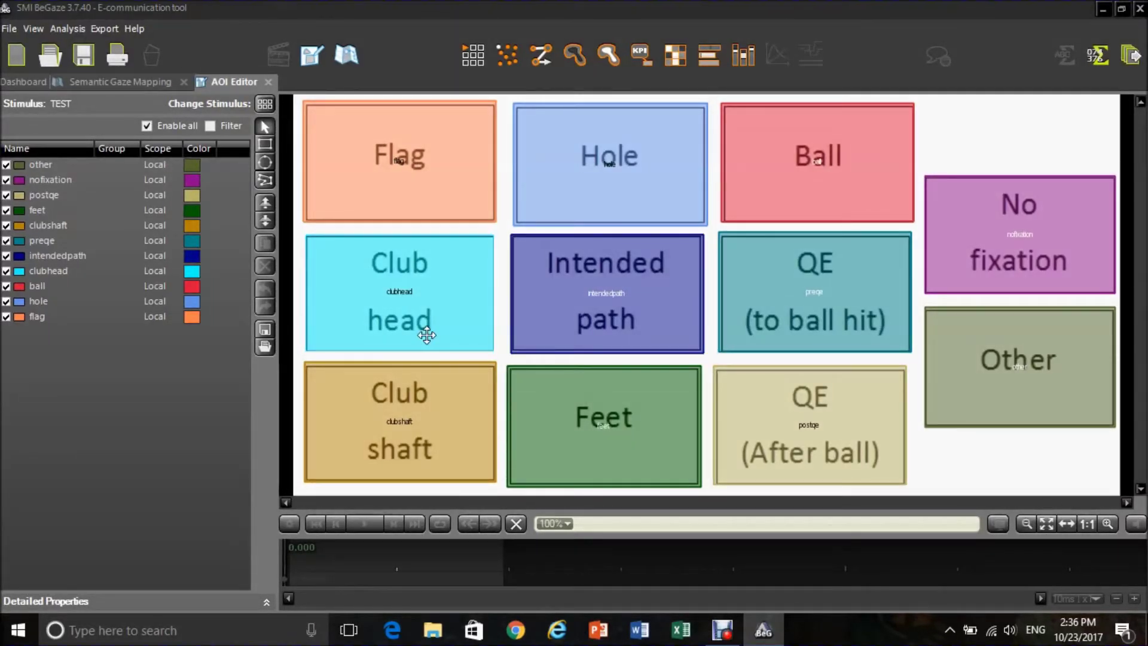
click(273, 85)
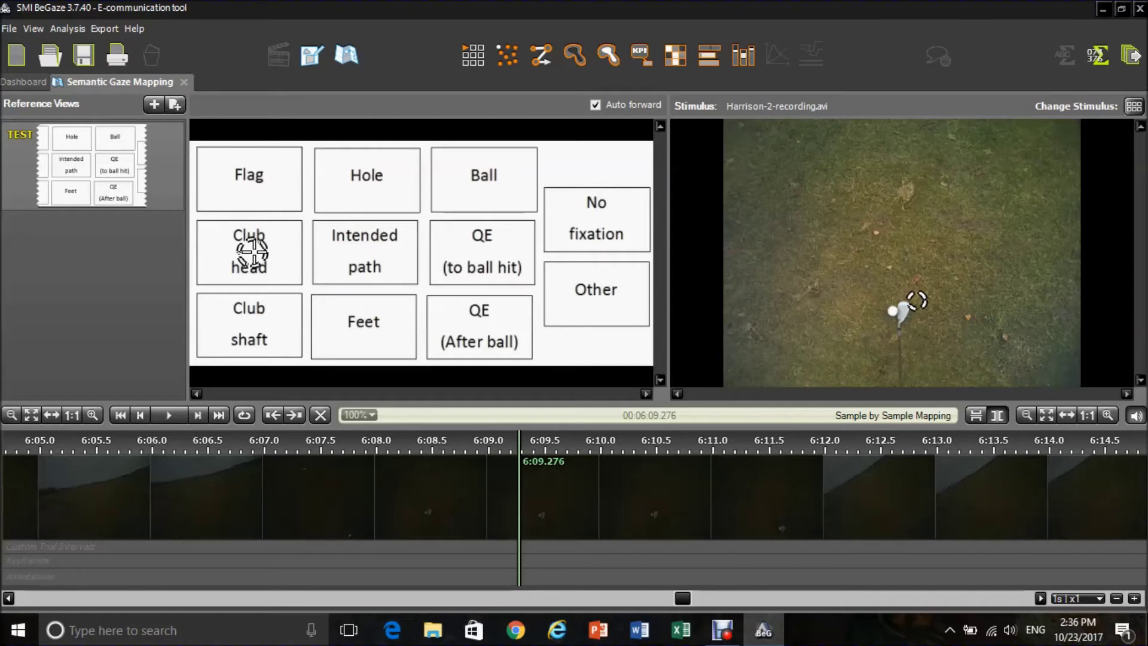
Step: Map three successive gaze samples around 6:09 to the Test view's Club head box
click(253, 251)
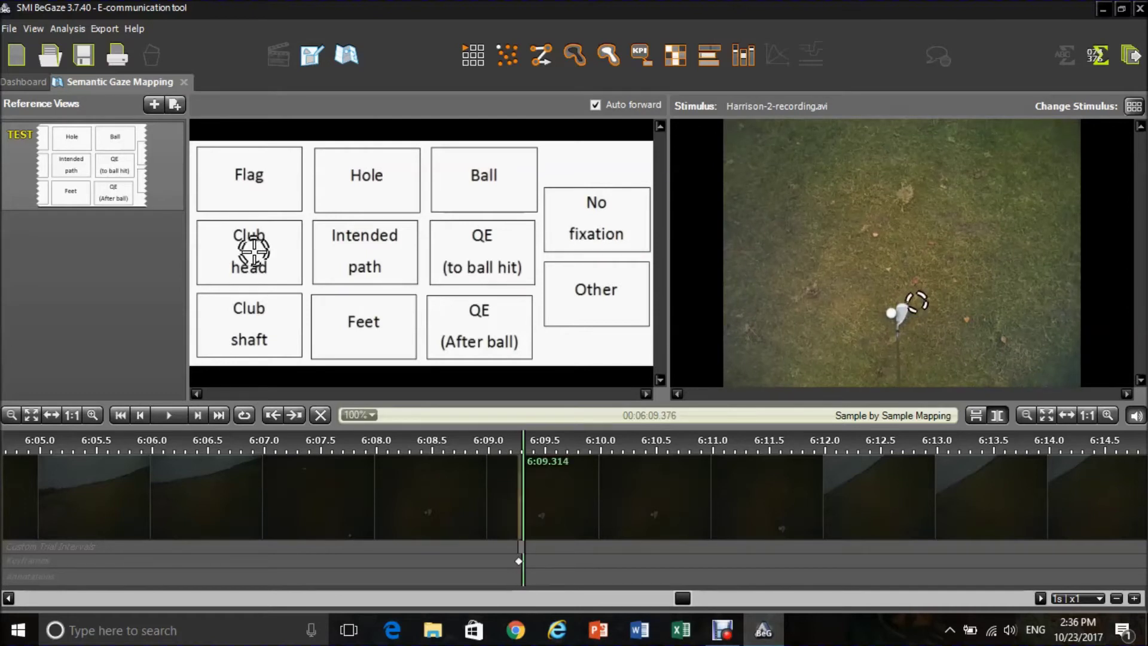
click(254, 251)
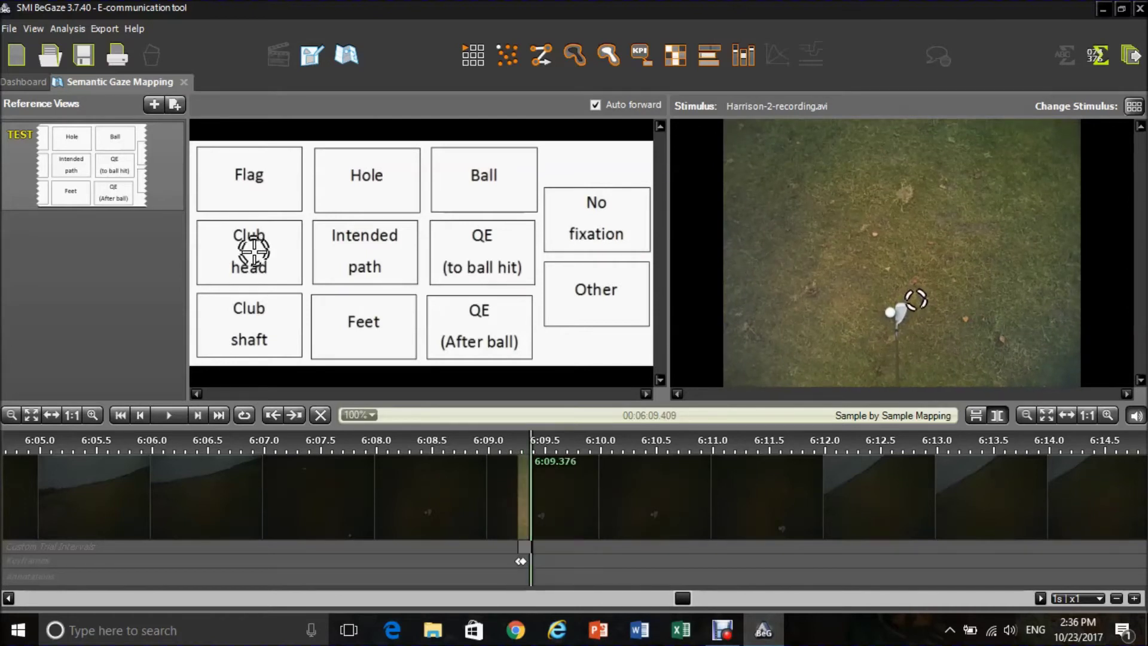
click(254, 252)
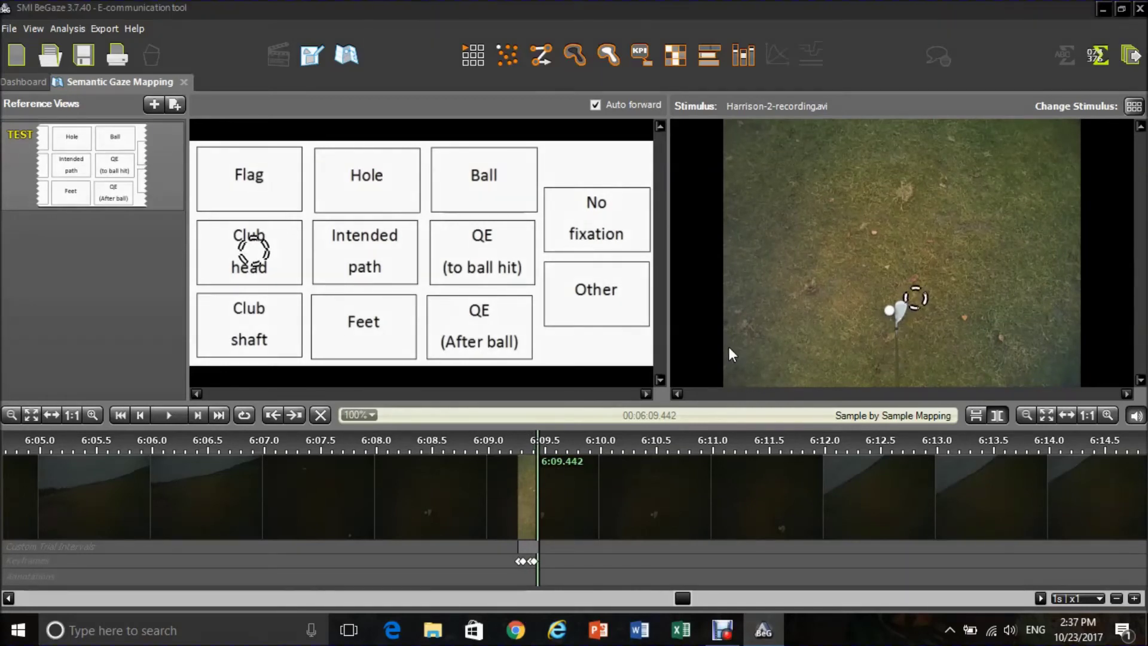